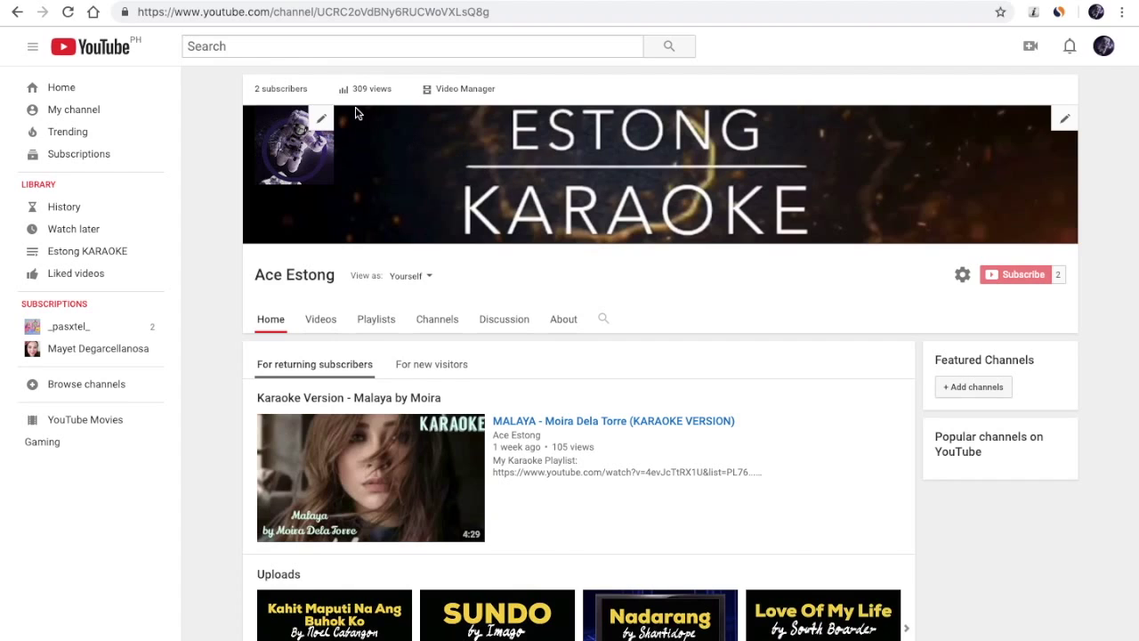
- Search Google for "google translate" in a new browser tab and open the Google Translate website
{"action": "key", "text": "ctrl+t"}
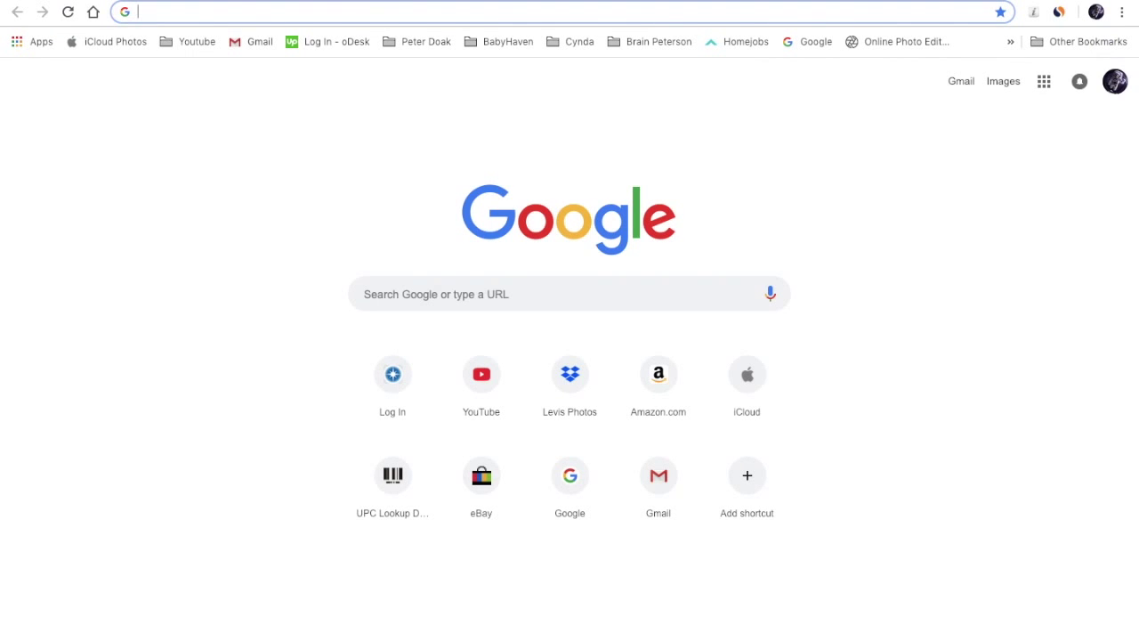
{"action": "type", "text": "google.com"}
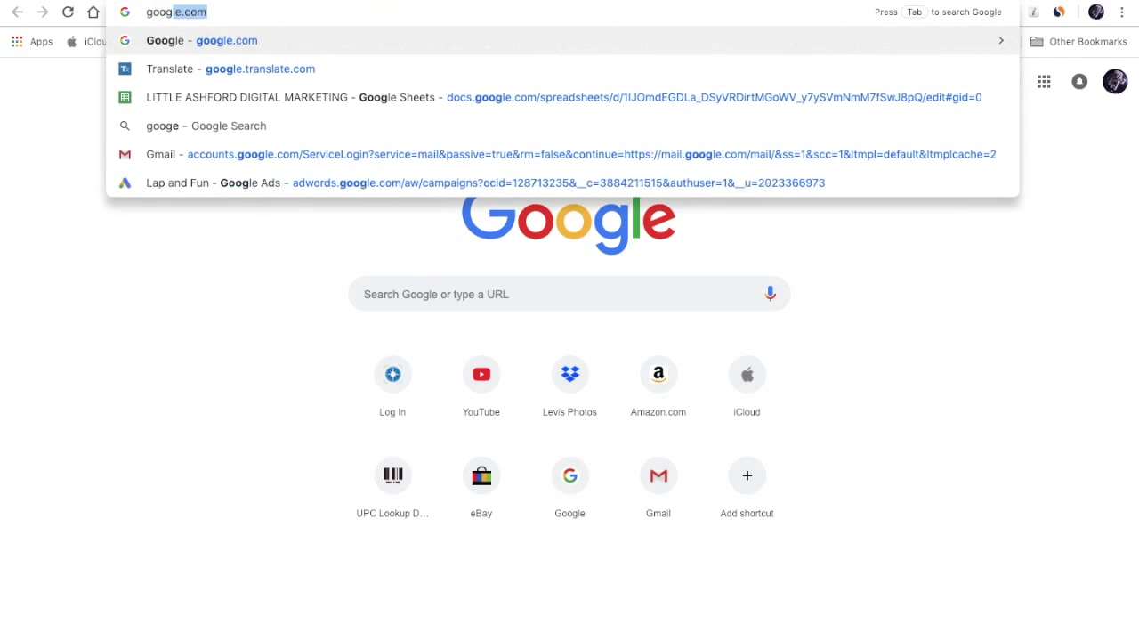
{"action": "key", "text": "Return"}
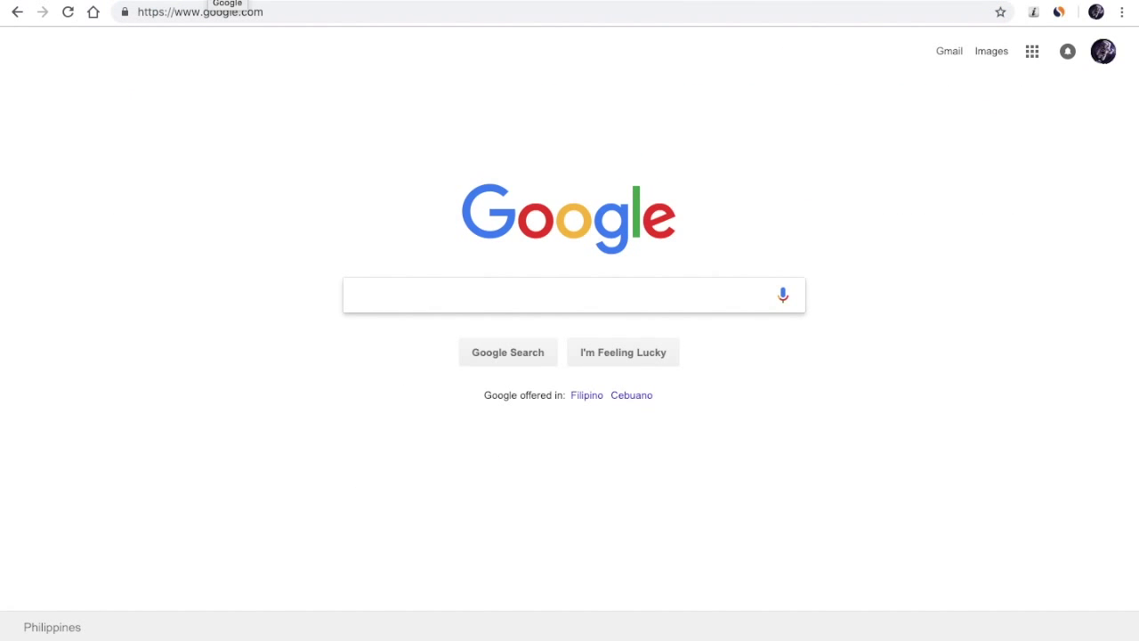
{"action": "type", "text": "google"}
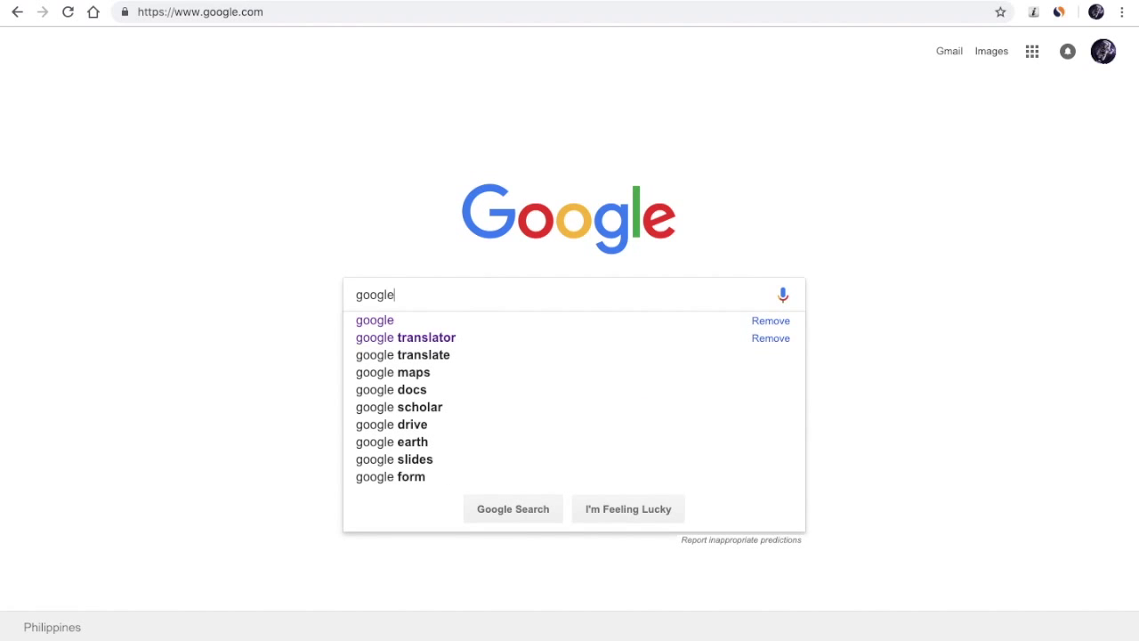
{"action": "type", "text": " trans"}
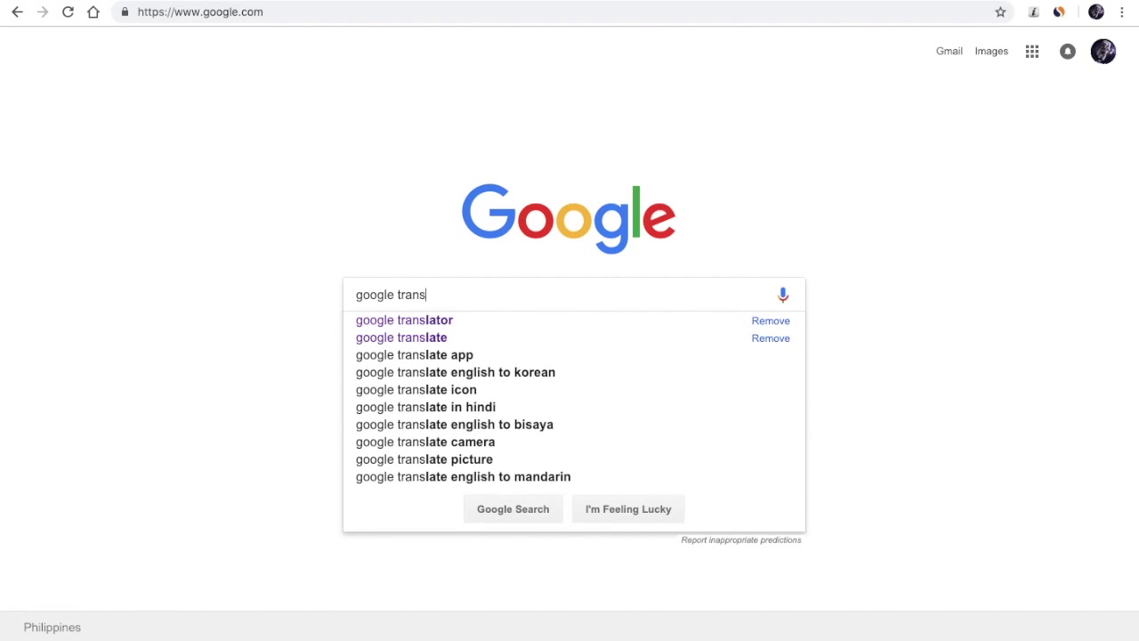
{"action": "type", "text": "late"}
{"action": "key", "text": "Return"}
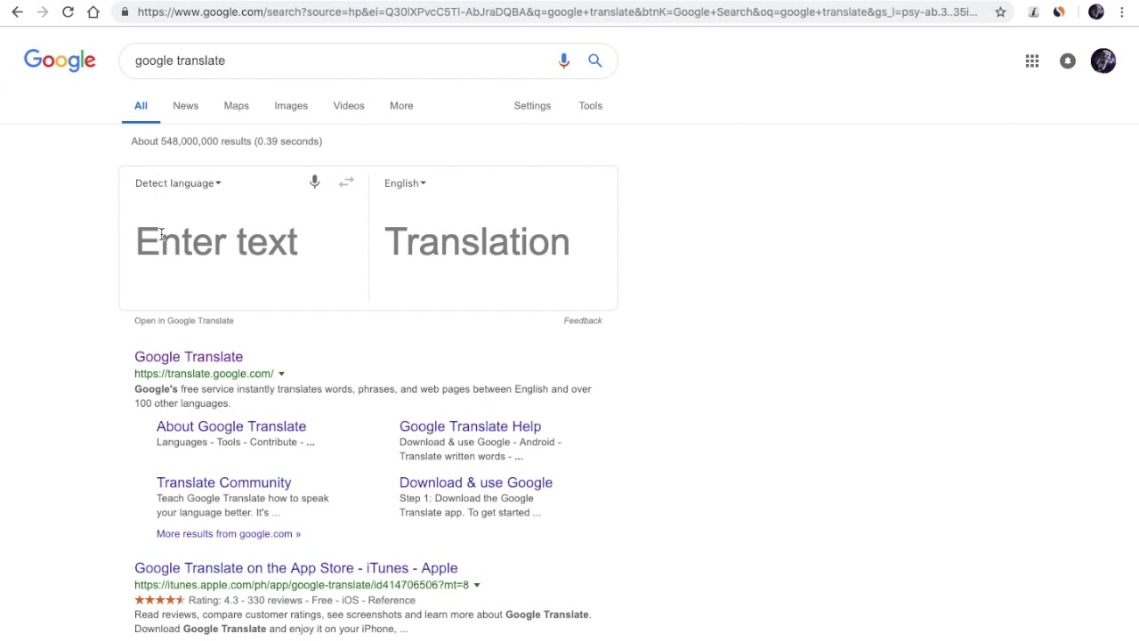
{"action": "left_click", "coordinate": [204, 367]}
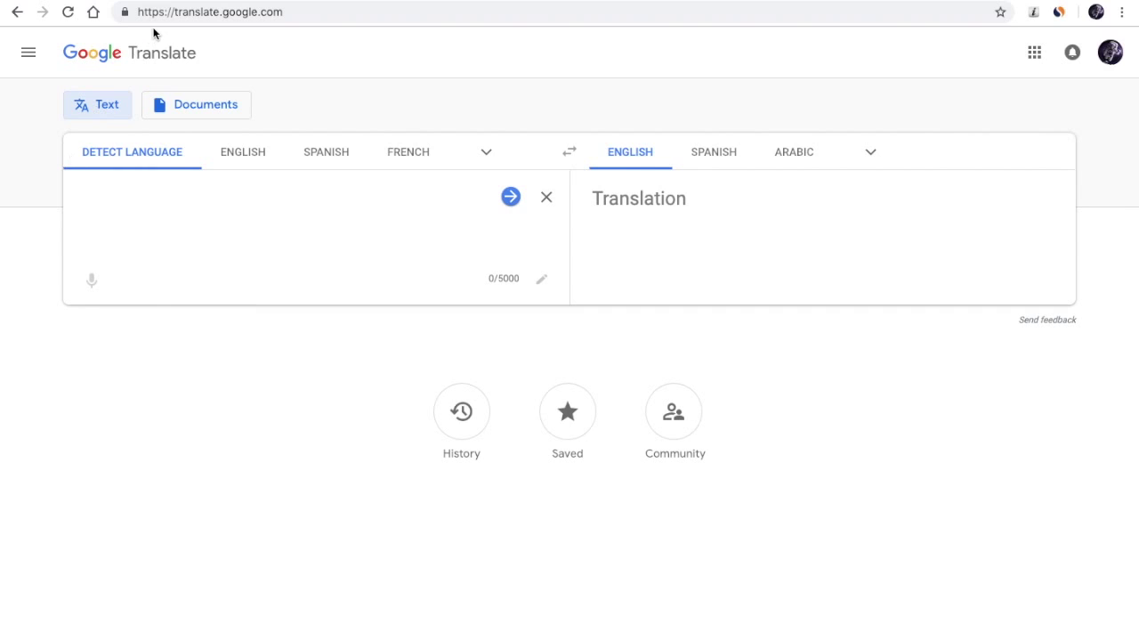
- Enter "estong karaoke" as the source text to translate
{"action": "left_click", "coordinate": [130, 1]}
{"action": "type", "text": "esto"}
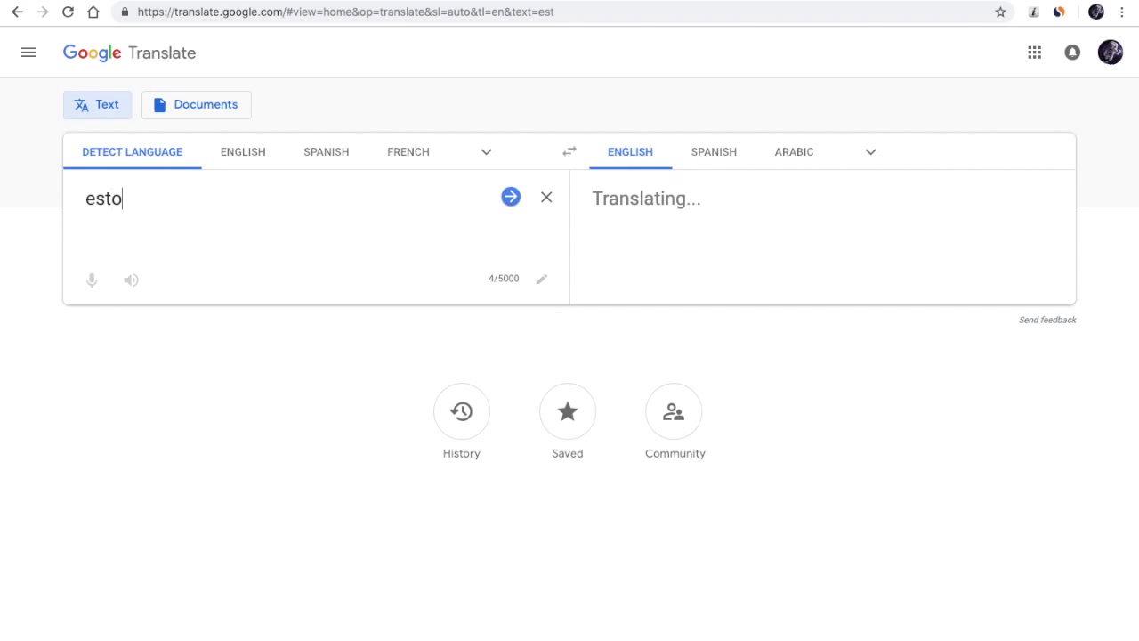
{"action": "type", "text": "ng ka"}
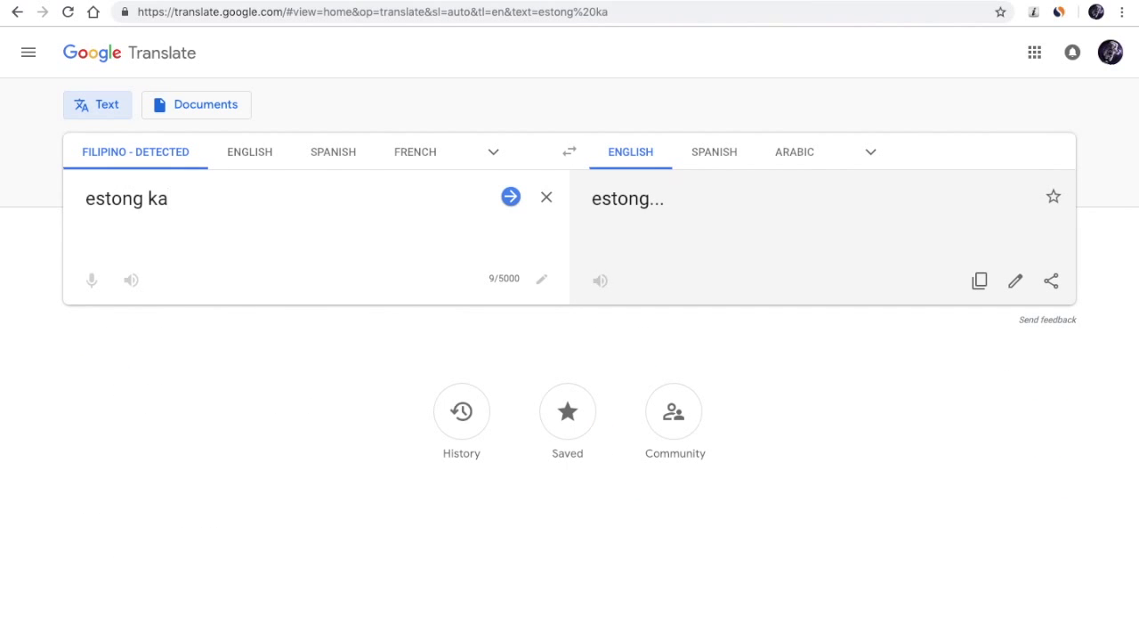
{"action": "type", "text": "raoke"}
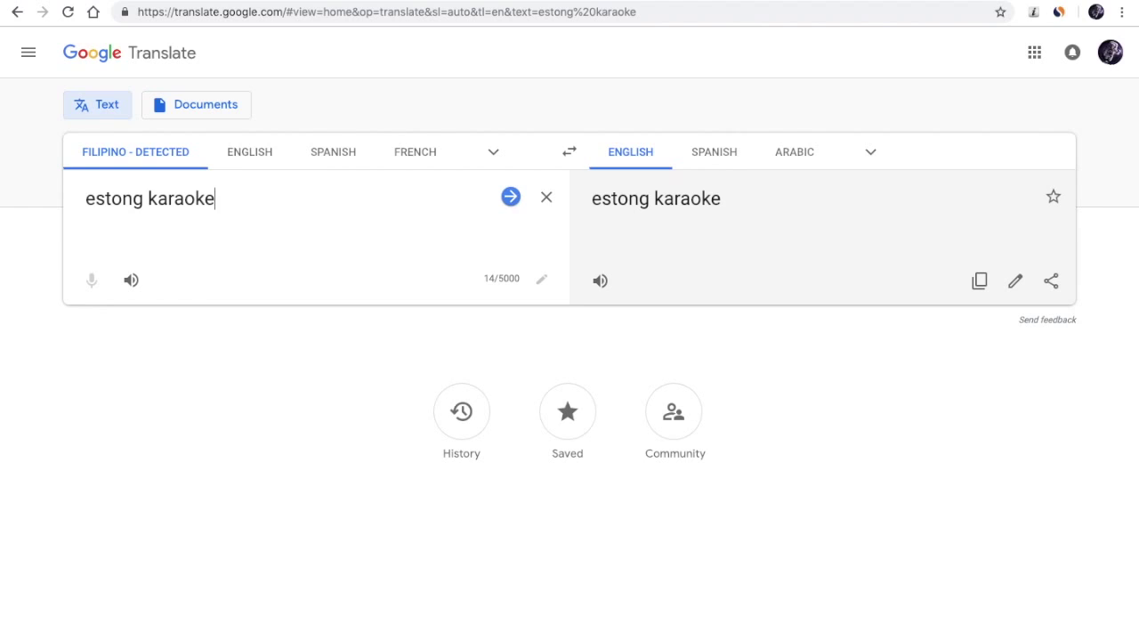
- Inspect the page with the developer tools and play the source text's pronunciation in the detected Filipino language
{"action": "right_click", "coordinate": [343, 257]}
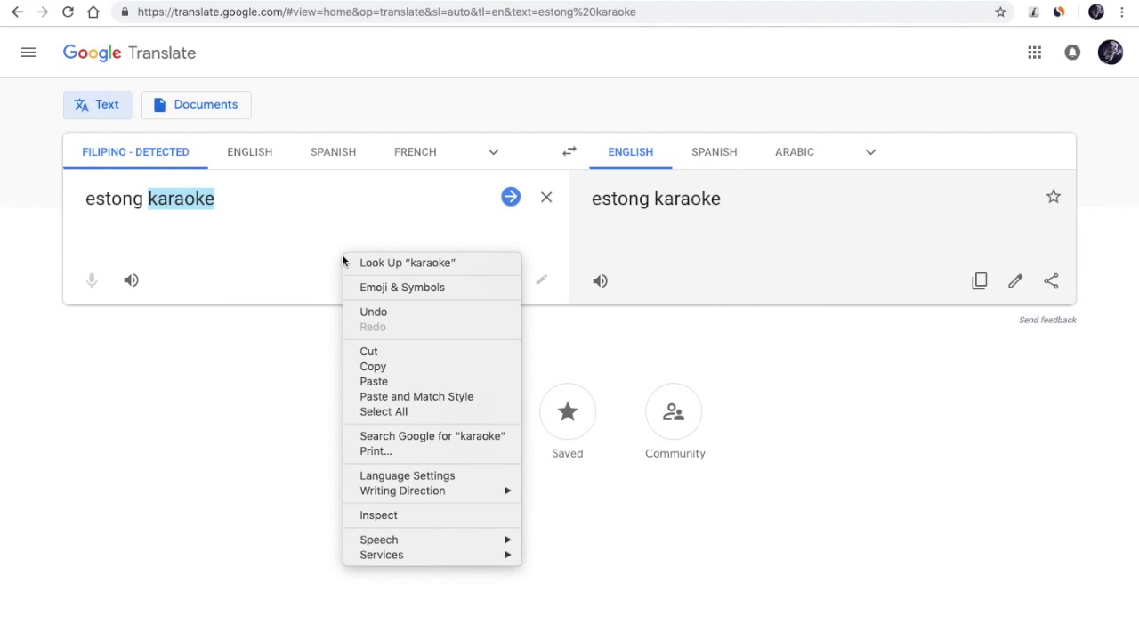
{"action": "left_click", "coordinate": [376, 516]}
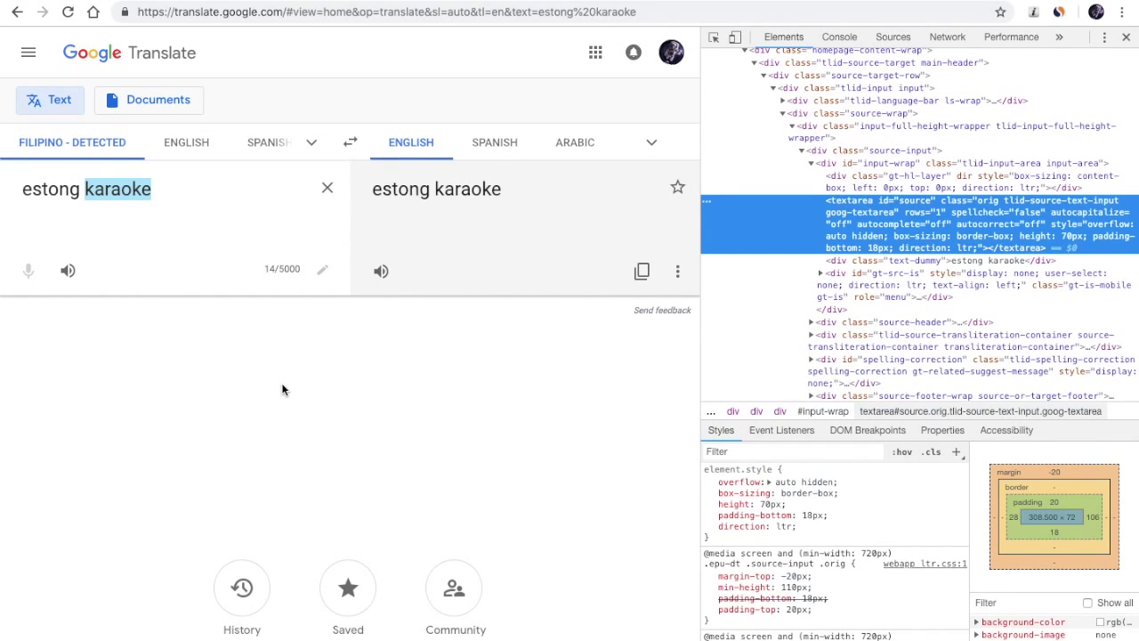
{"action": "left_click", "coordinate": [69, 272]}
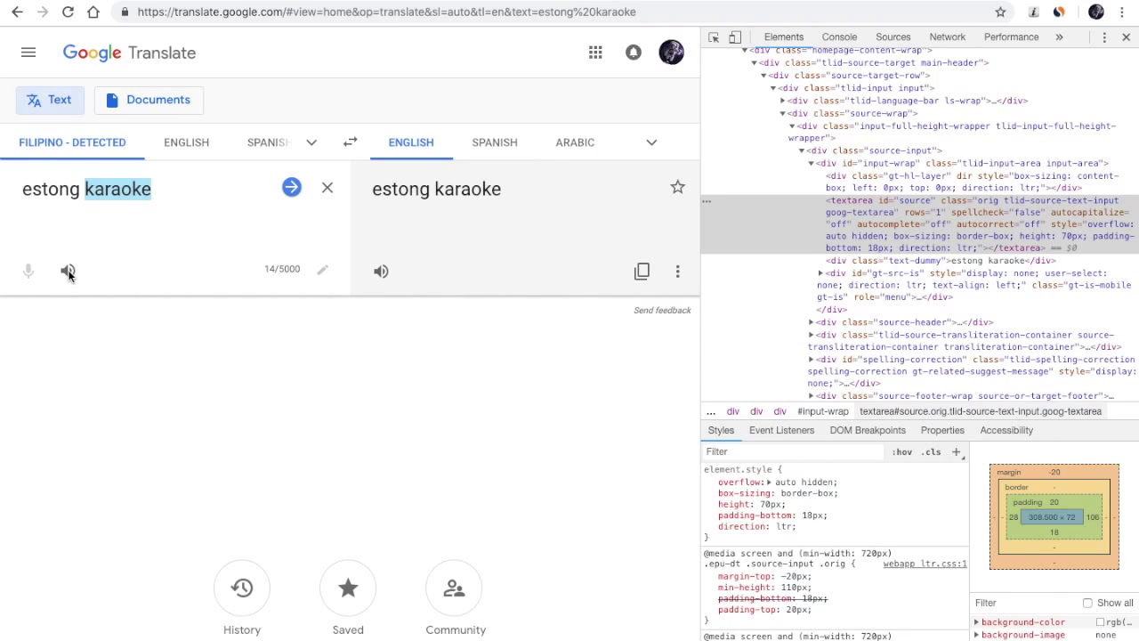
- Set the source language to English and play its pronunciation, showing the network media requests in the developer tools
{"action": "left_click", "coordinate": [187, 145]}
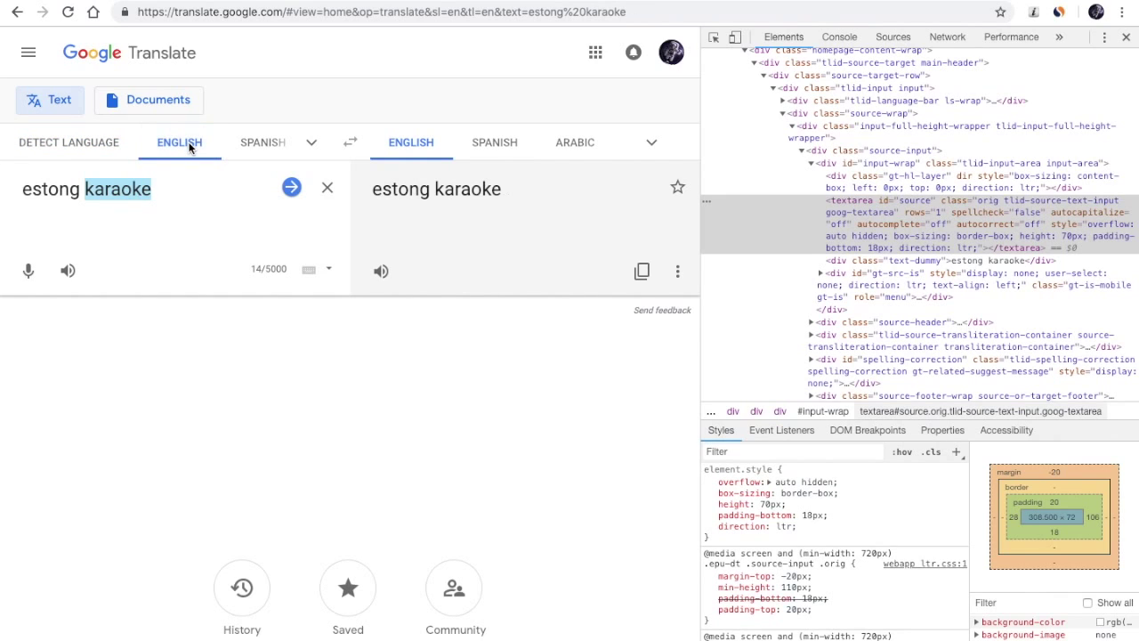
{"action": "left_click", "coordinate": [67, 275]}
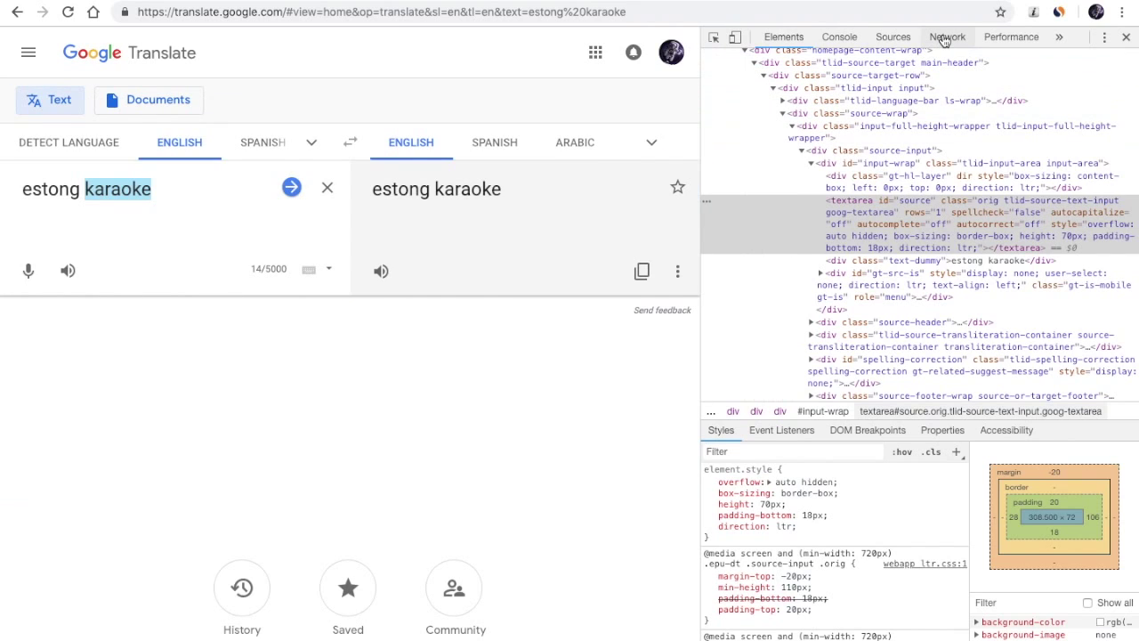
{"action": "left_click", "coordinate": [946, 38]}
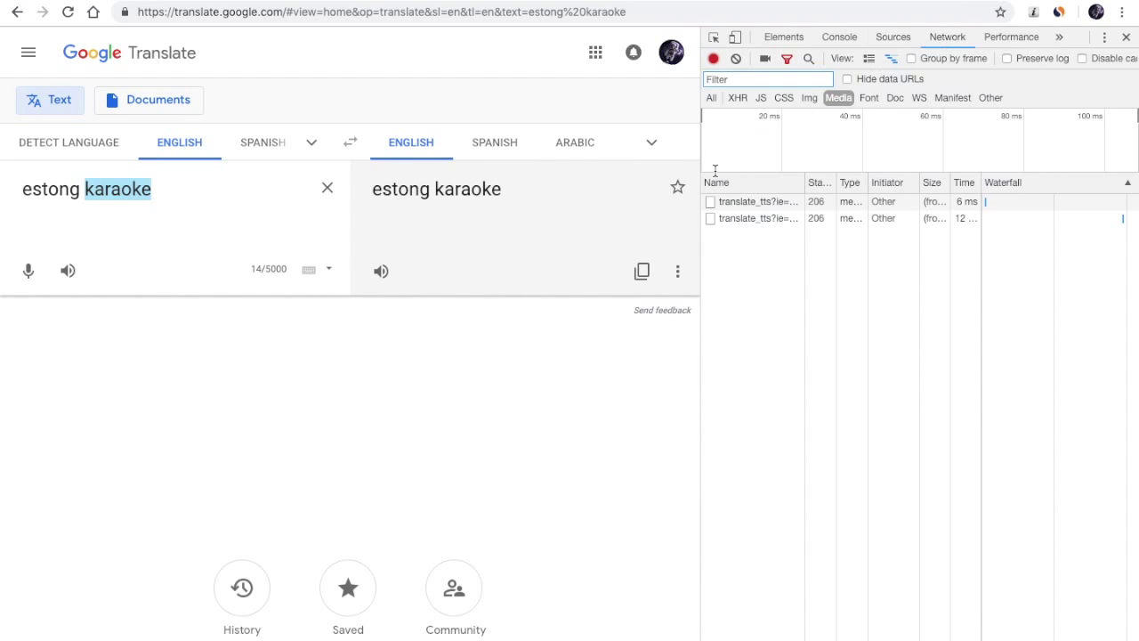
{"action": "left_click", "coordinate": [68, 270]}
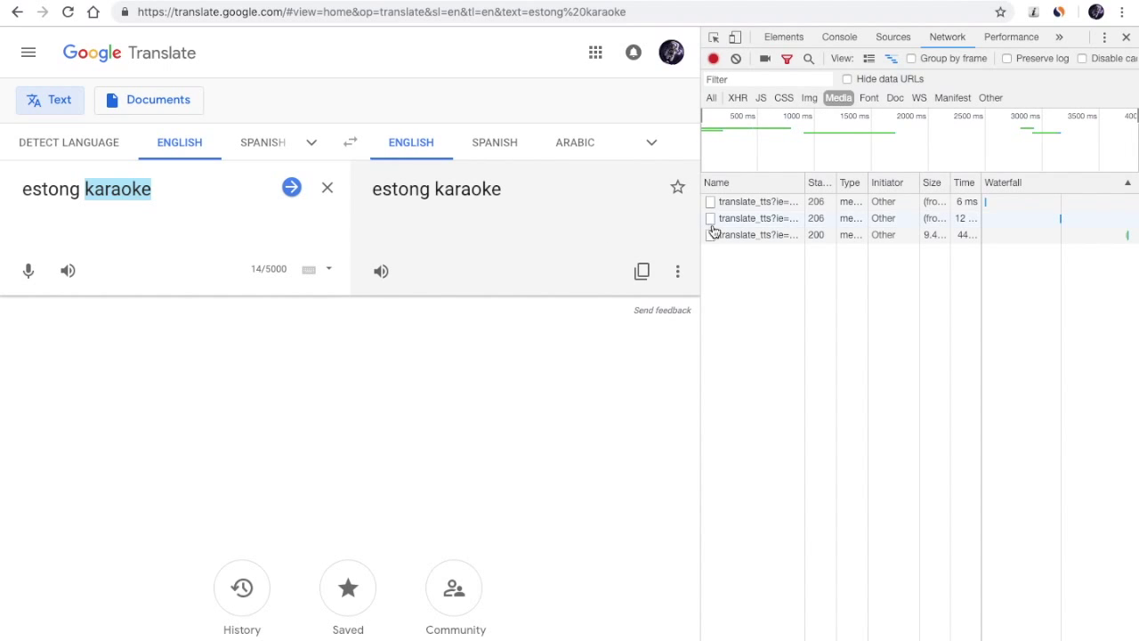
- Download the audio of the first translate_tts media request from its own tab and reveal the downloaded file in Finder
{"action": "right_click", "coordinate": [848, 206]}
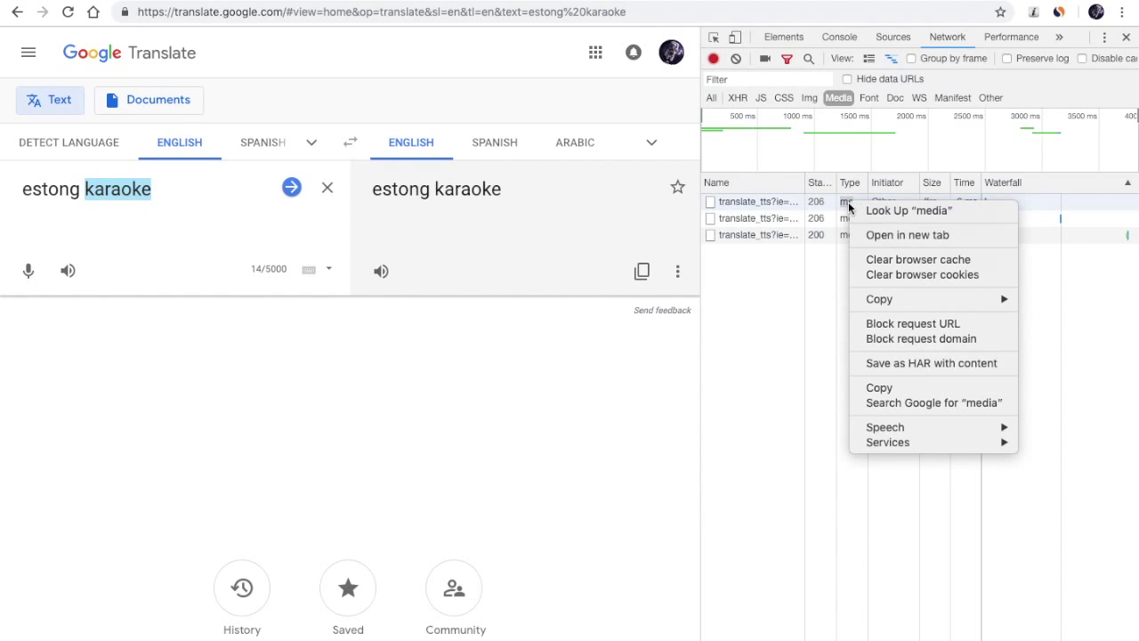
{"action": "left_click", "coordinate": [906, 235]}
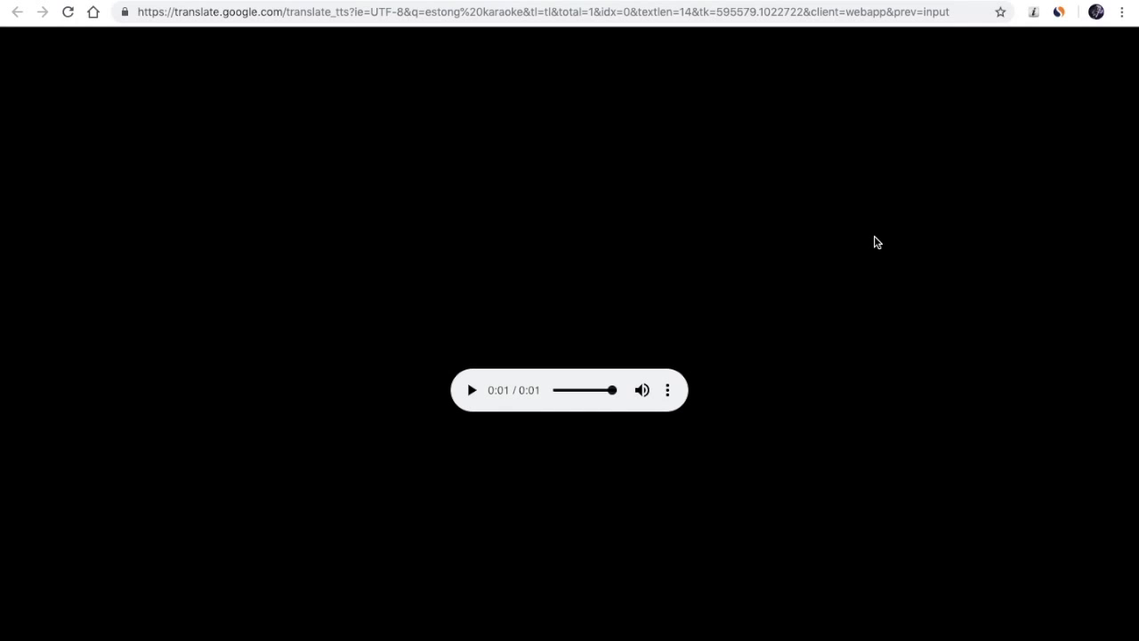
{"action": "left_click", "coordinate": [668, 393]}
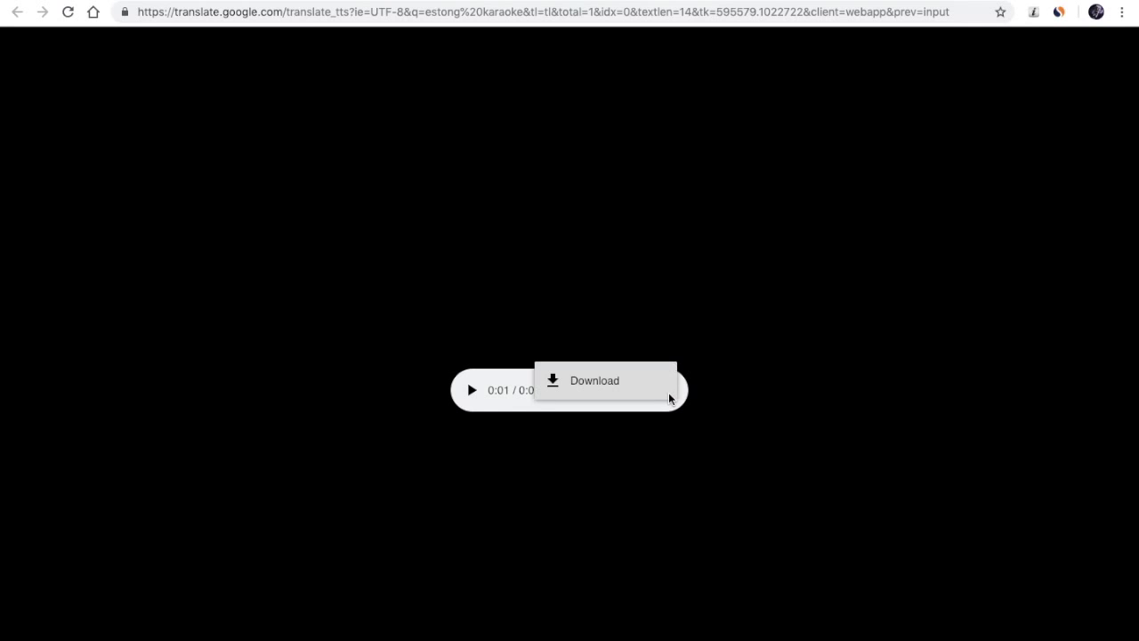
{"action": "left_click", "coordinate": [582, 383]}
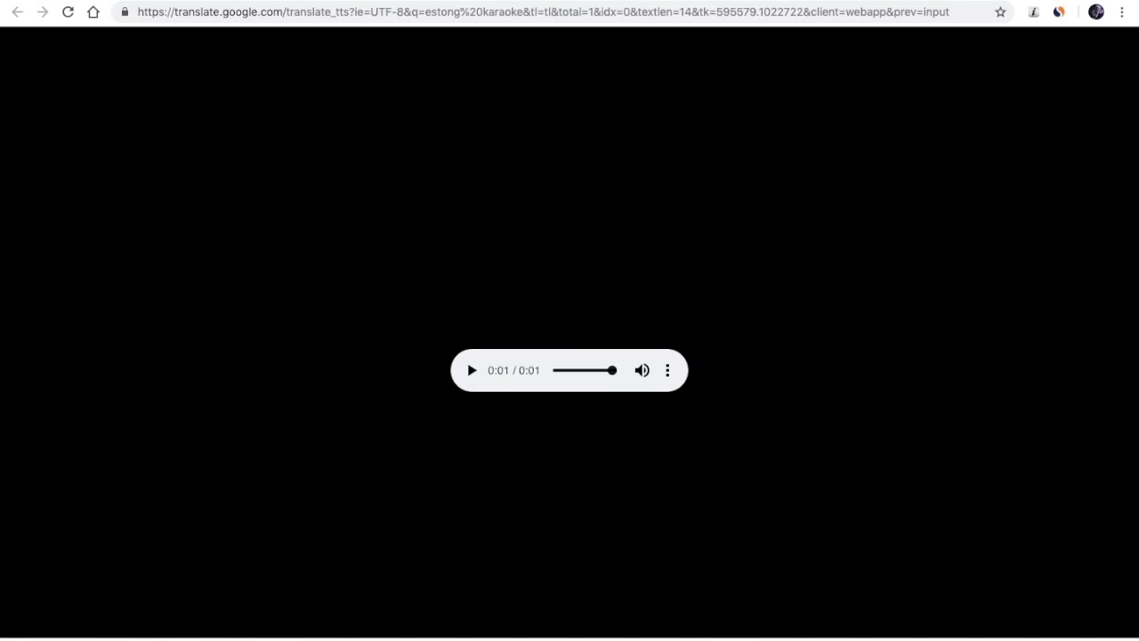
{"action": "left_click", "coordinate": [164, 637]}
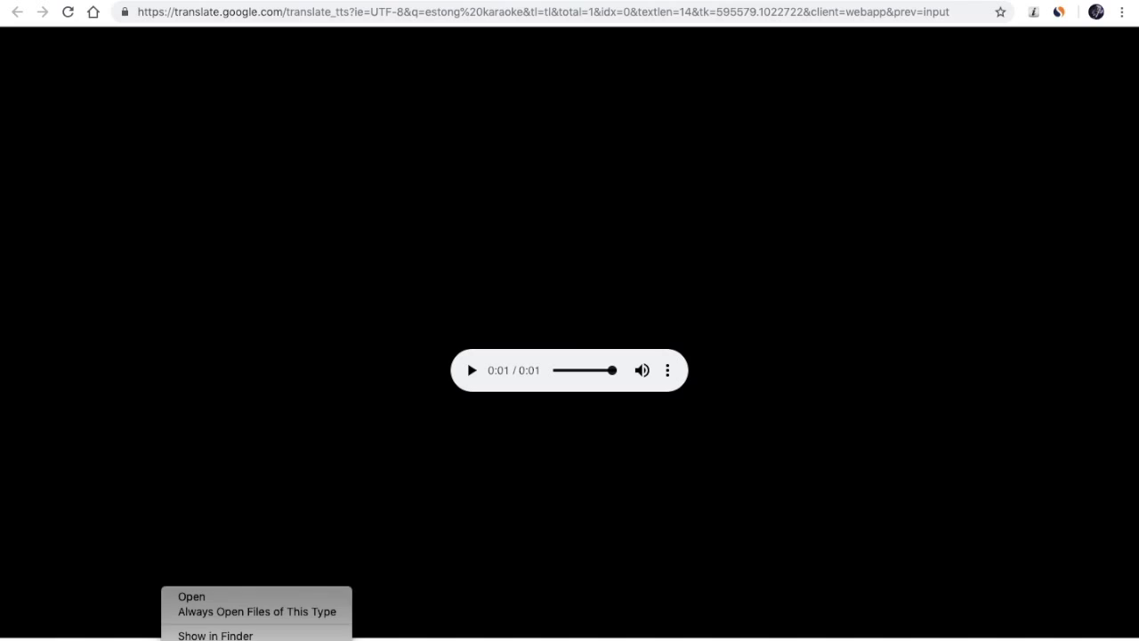
{"action": "left_click", "coordinate": [190, 632]}
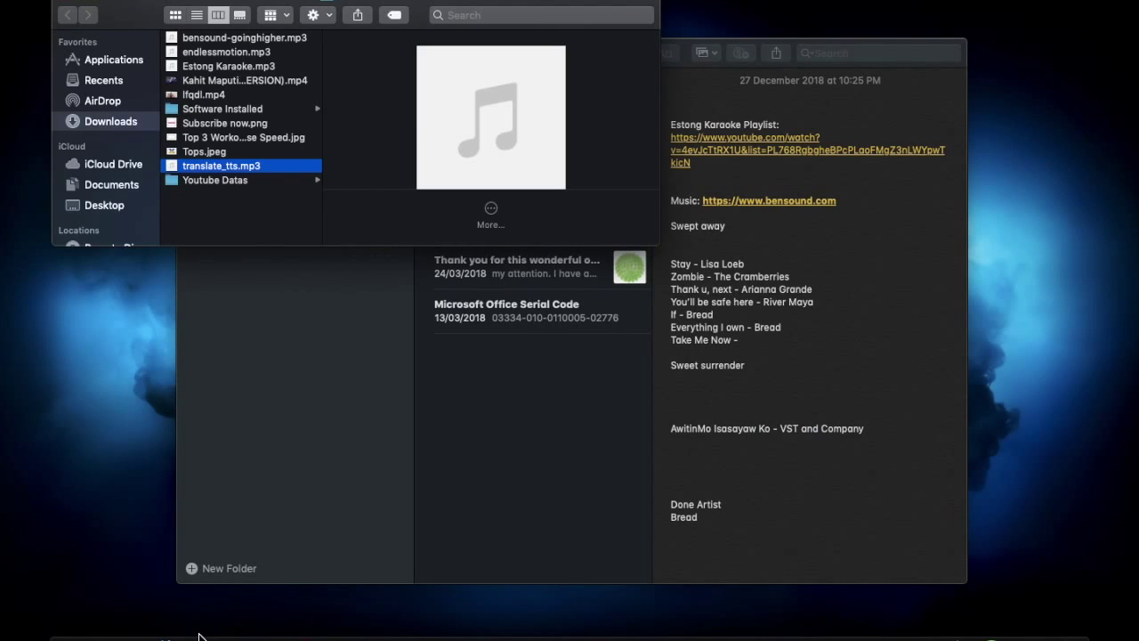
- Try to rename translate_tts.mp3 in Downloads as "Estong Karaoke"
{"action": "left_click", "coordinate": [228, 167]}
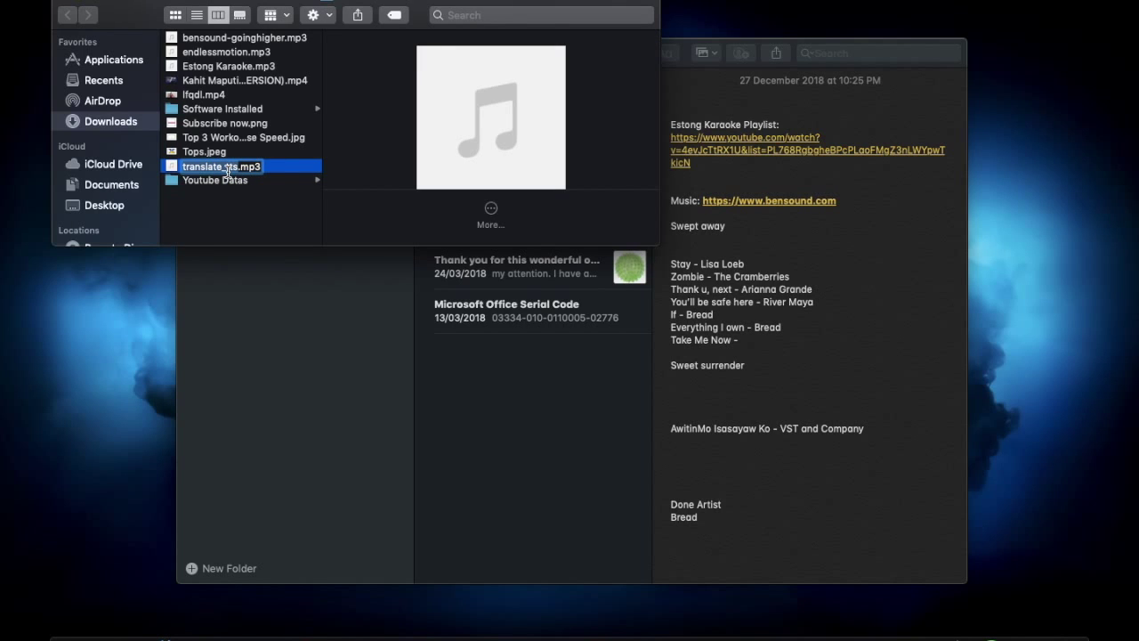
{"action": "type", "text": "Estong Karaoke"}
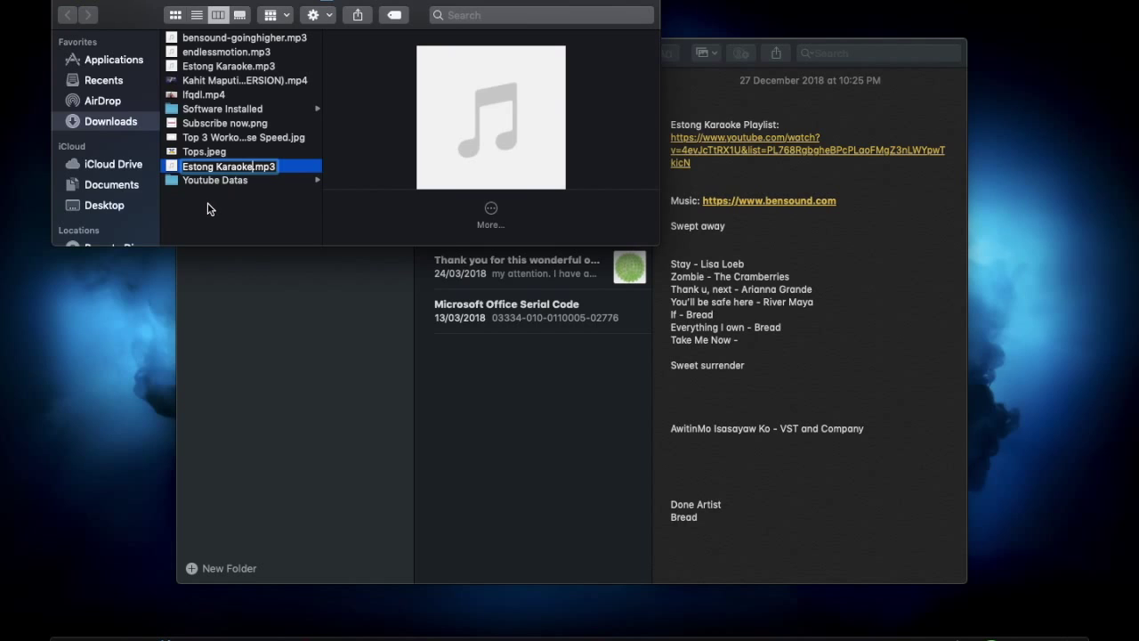
{"action": "key", "text": "Return"}
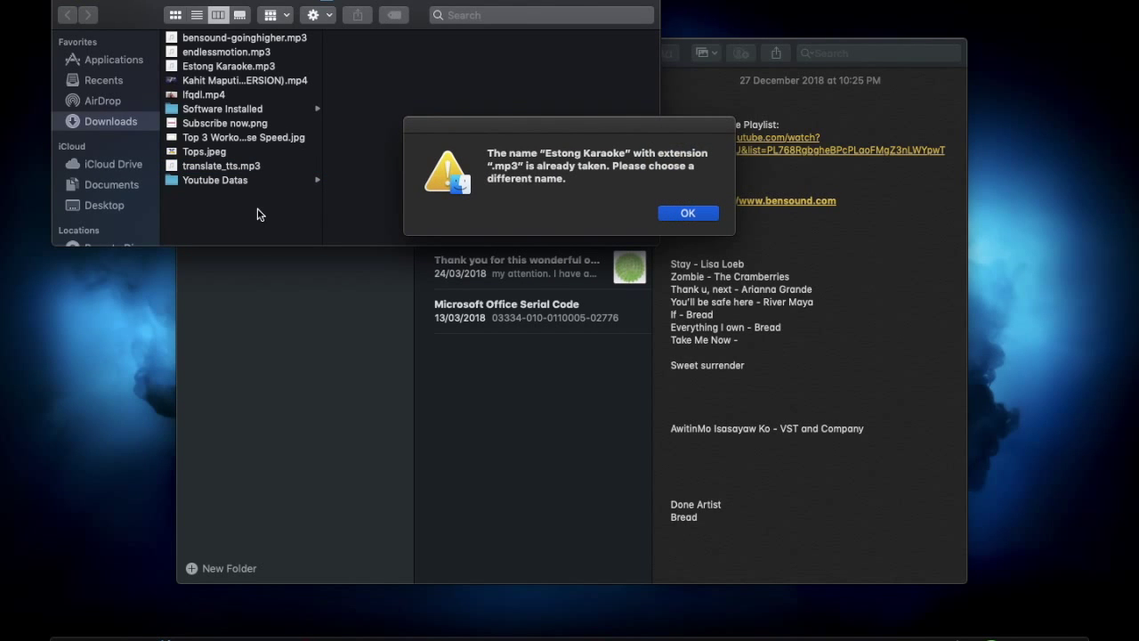
{"action": "left_click", "coordinate": [681, 215]}
- Rename translate_tts.mp3 in Downloads as "Estong Karaoke2", keeping the .mp3 extension
{"action": "left_click", "coordinate": [225, 168]}
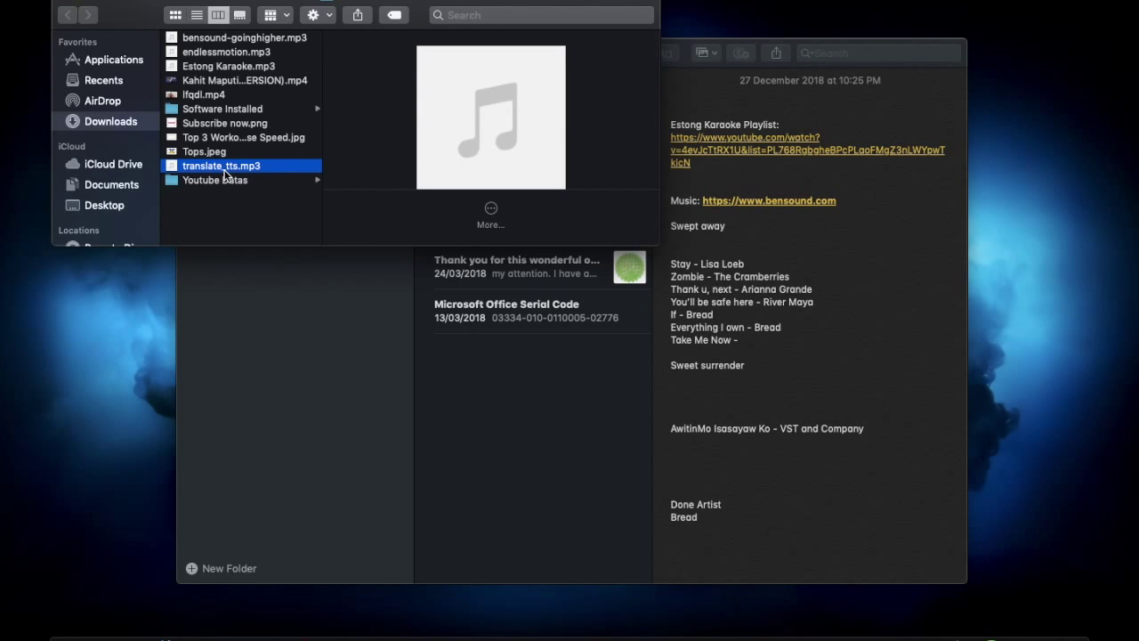
{"action": "left_click", "coordinate": [225, 167]}
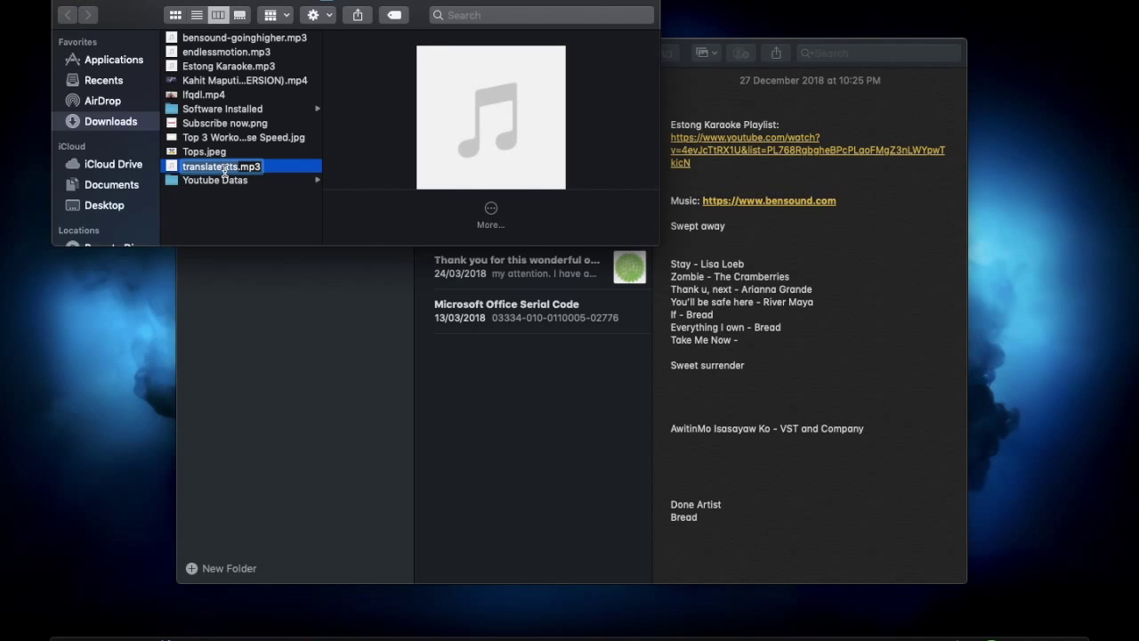
{"action": "type", "text": "E"}
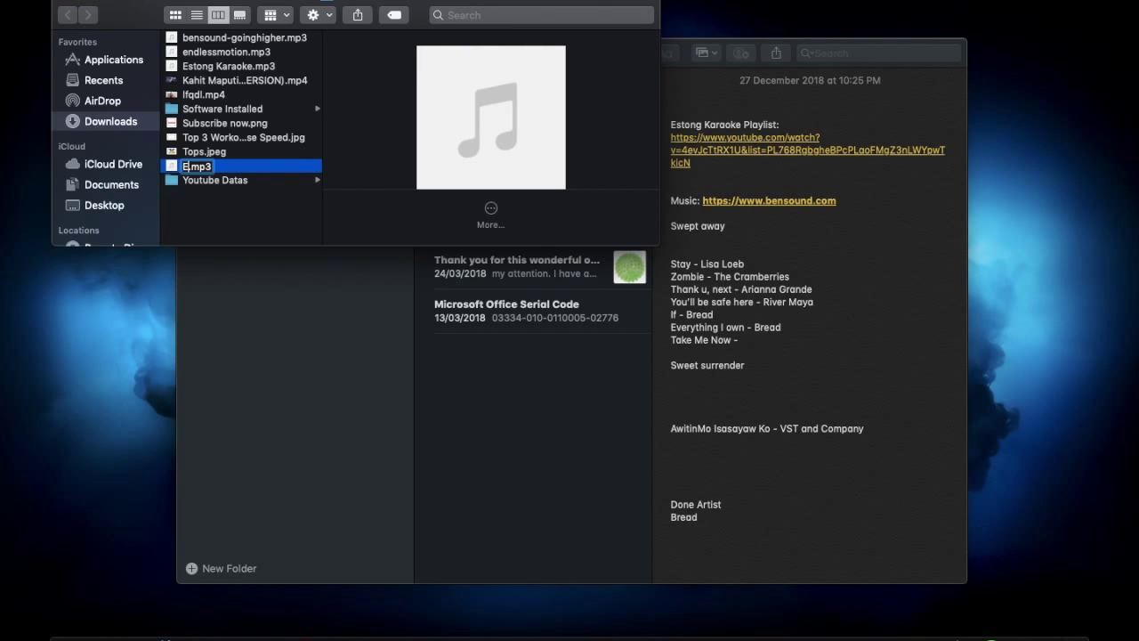
{"action": "type", "text": "stong Karao"}
{"action": "type", "text": "ke2"}
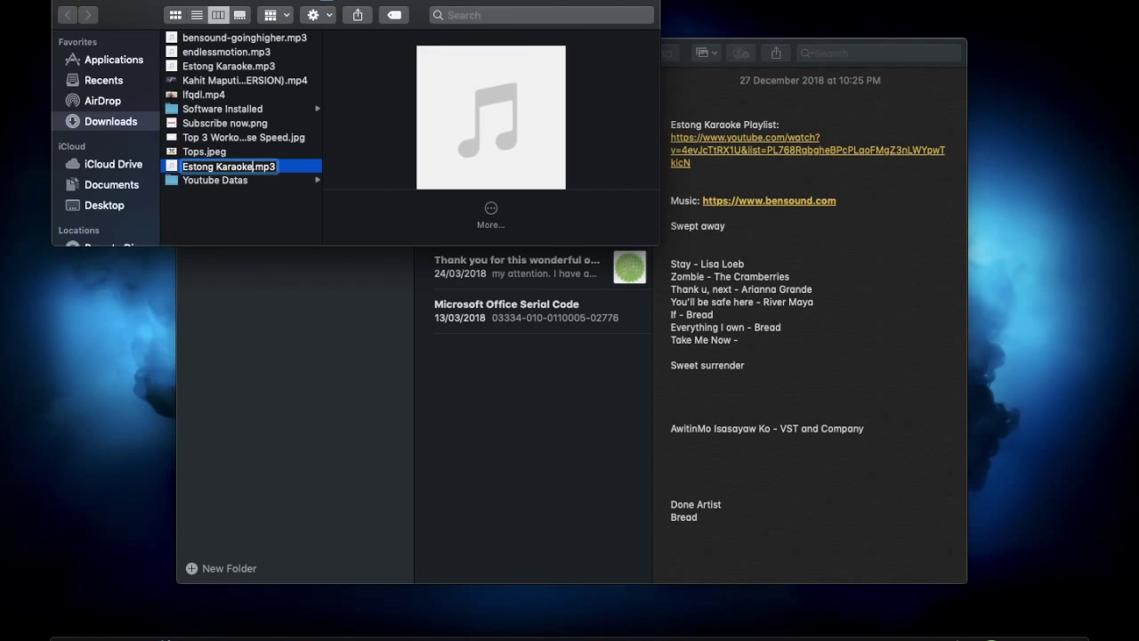
{"action": "left_click", "coordinate": [203, 217]}
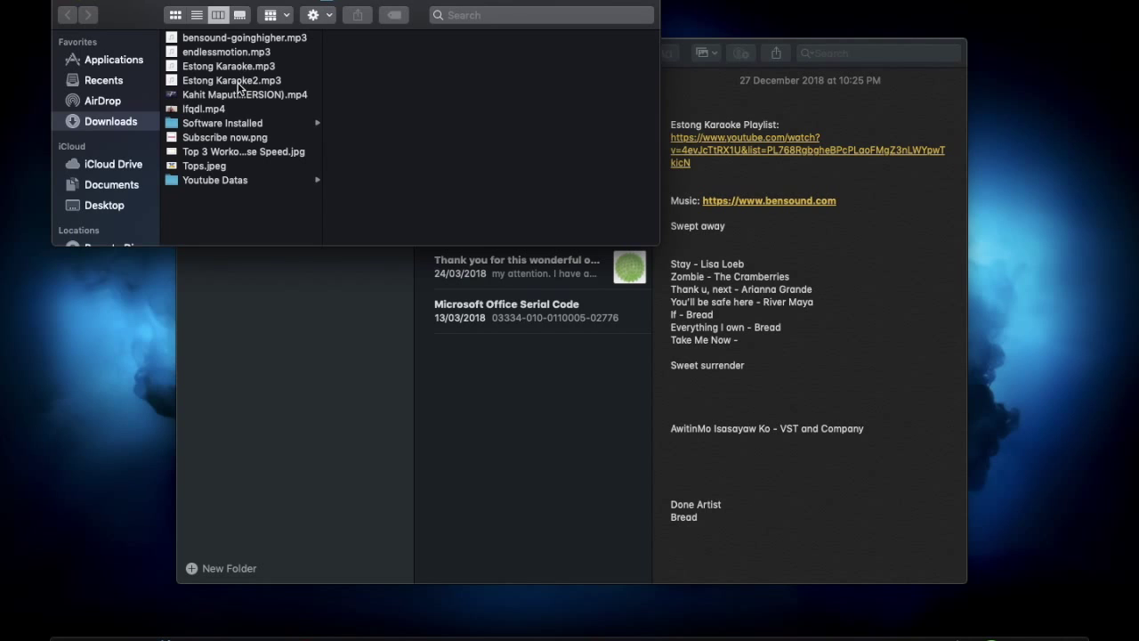
- Listen to Estong Karaoke2.mp3 in the music player, quit it, and lower the system volume
{"action": "left_click", "coordinate": [240, 84]}
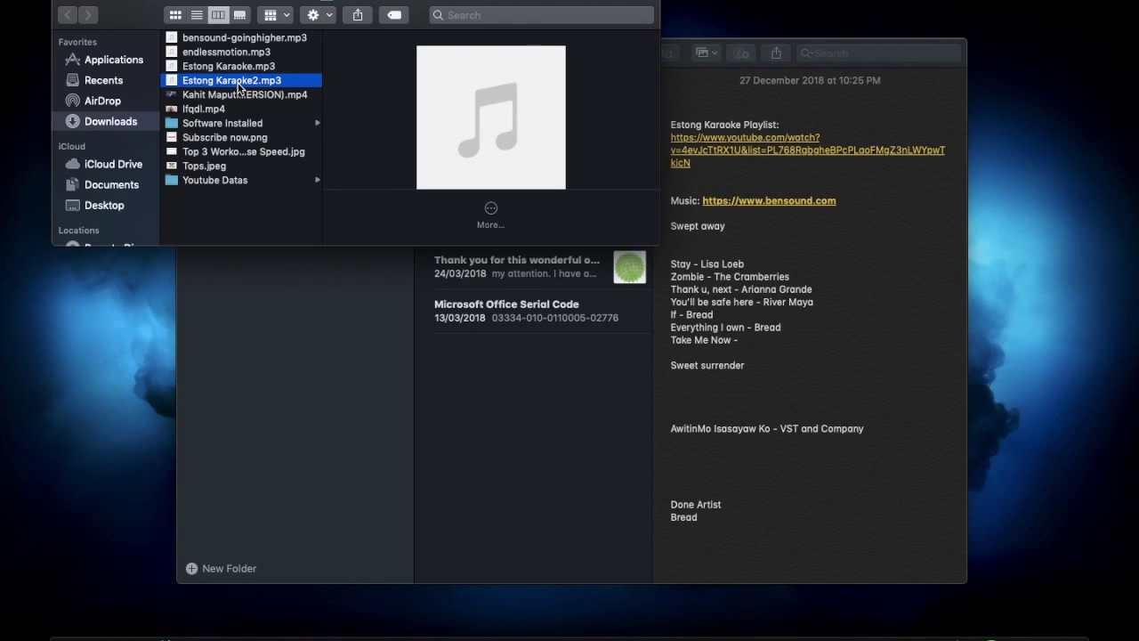
{"action": "double_click", "coordinate": [238, 88]}
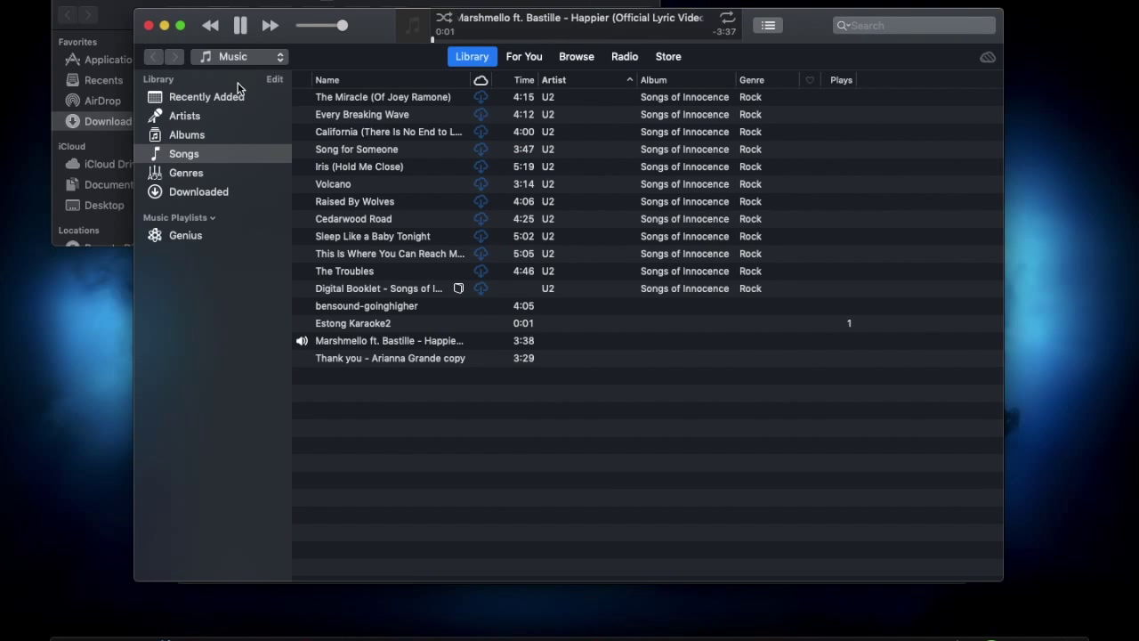
{"action": "key", "text": "super+q"}
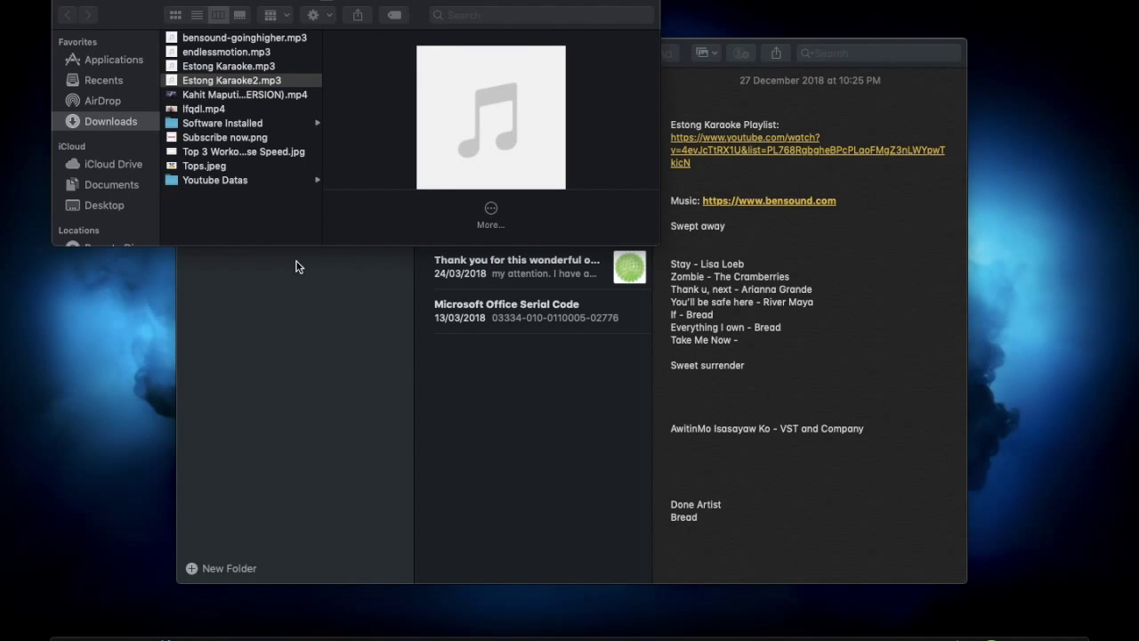
{"action": "key", "text": "XF86AudioLowerVolume"}
{"action": "key", "text": "XF86AudioLowerVolume"}
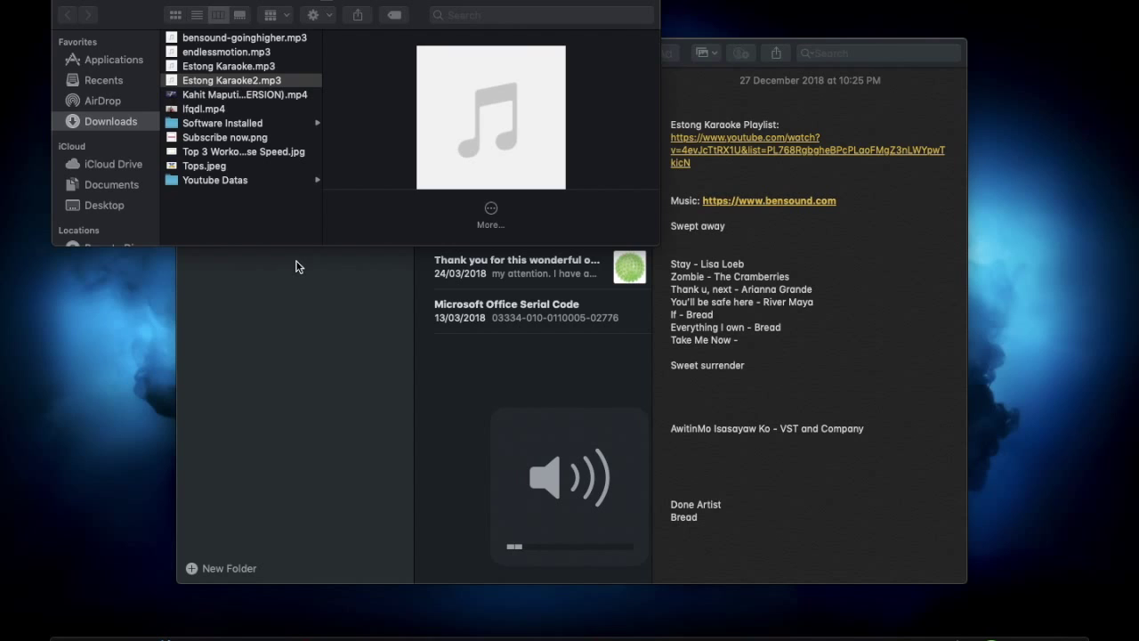